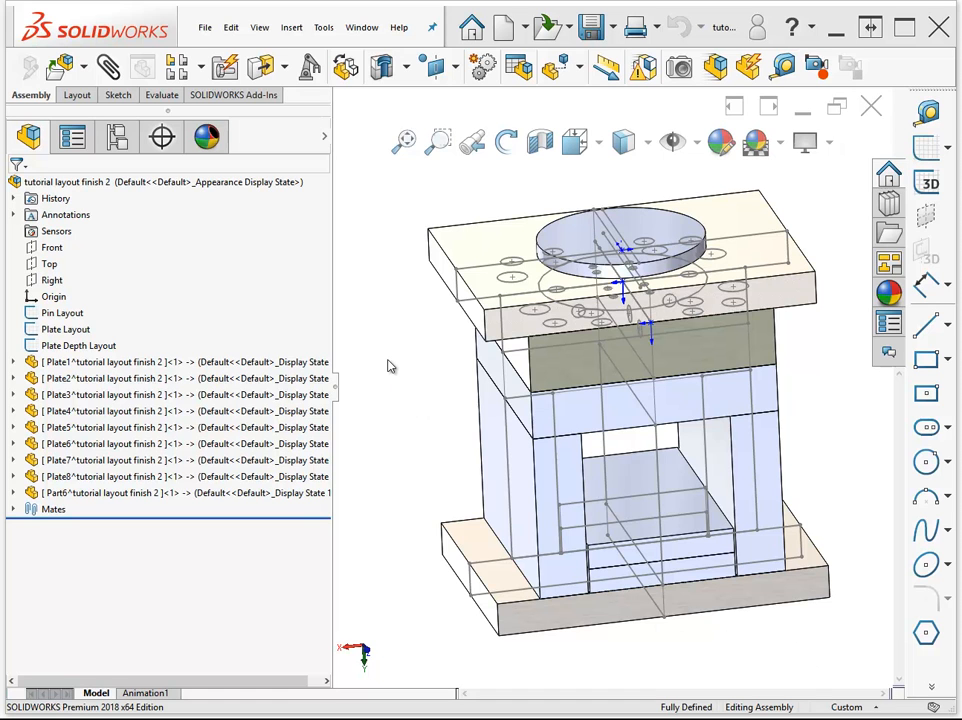
Step: Start a Hole Series and place a new hole near a corner of the top plate's upper face
left_click(406, 68)
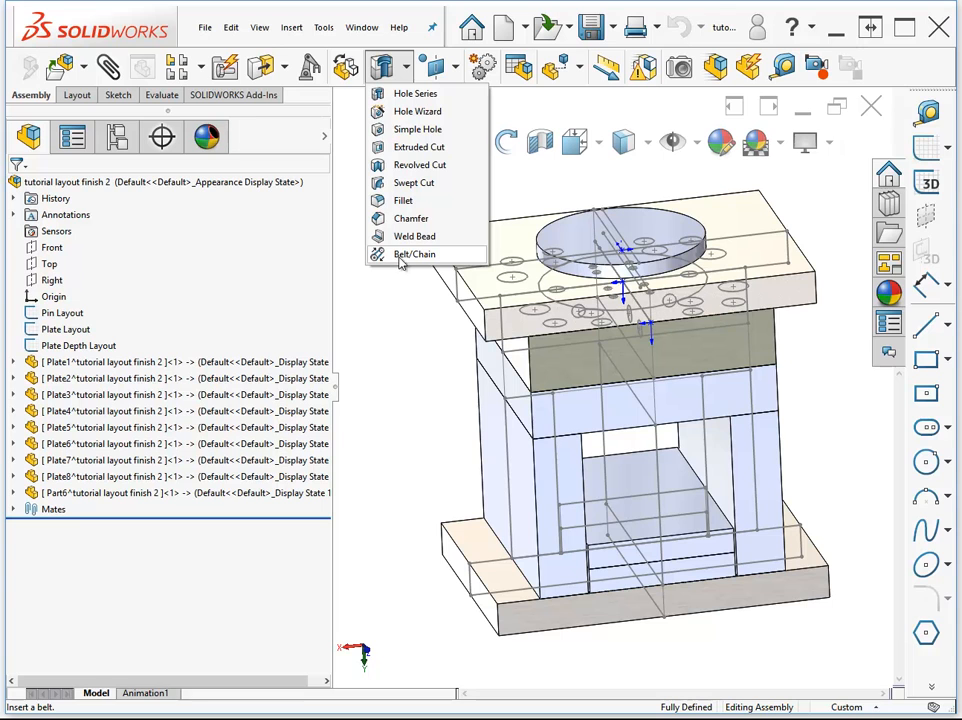
left_click(419, 96)
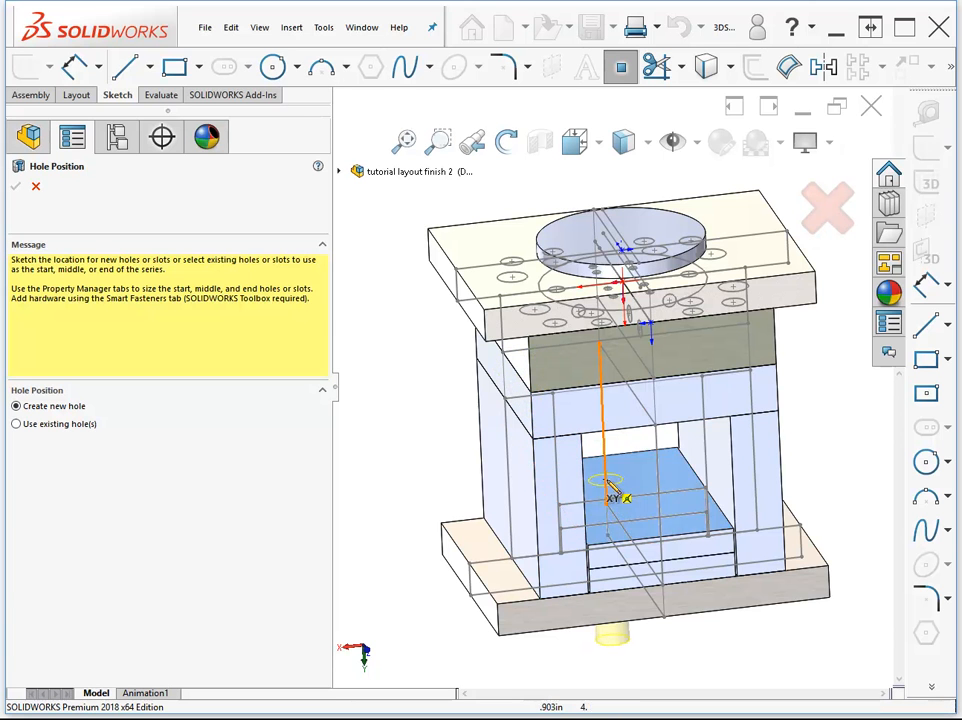
middle_click_drag(815, 378, 759, 388)
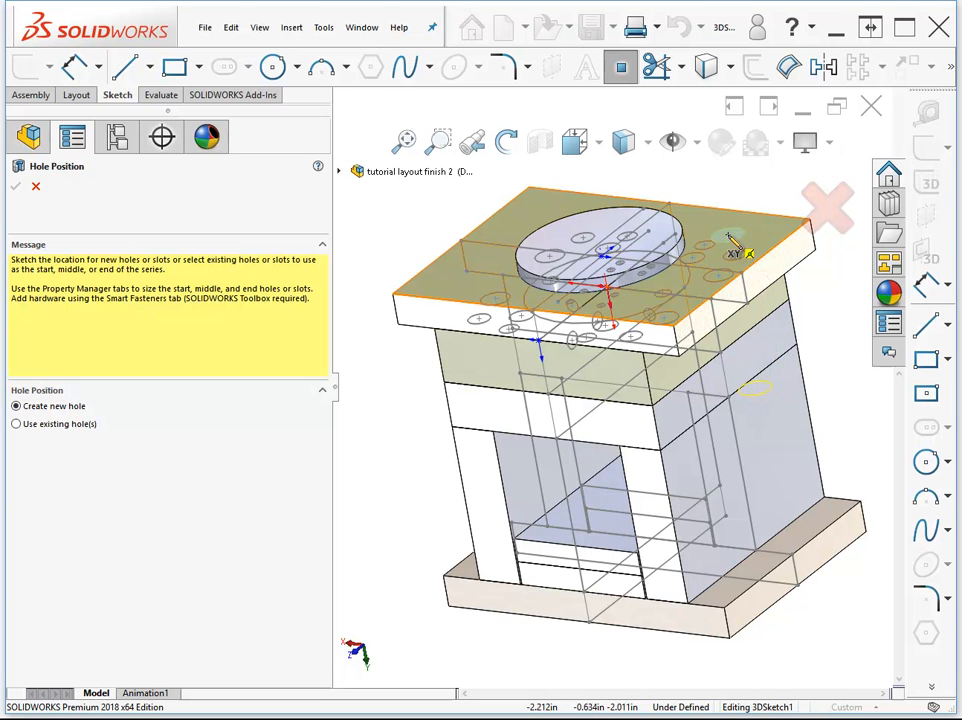
middle_click_drag(730, 238, 728, 362)
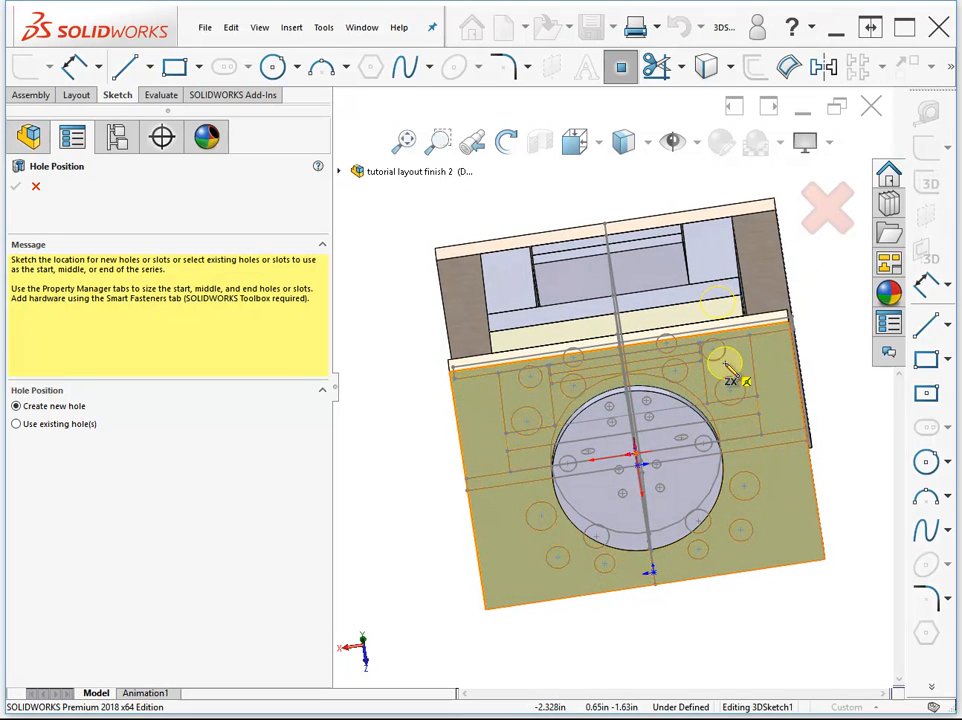
left_click(726, 364)
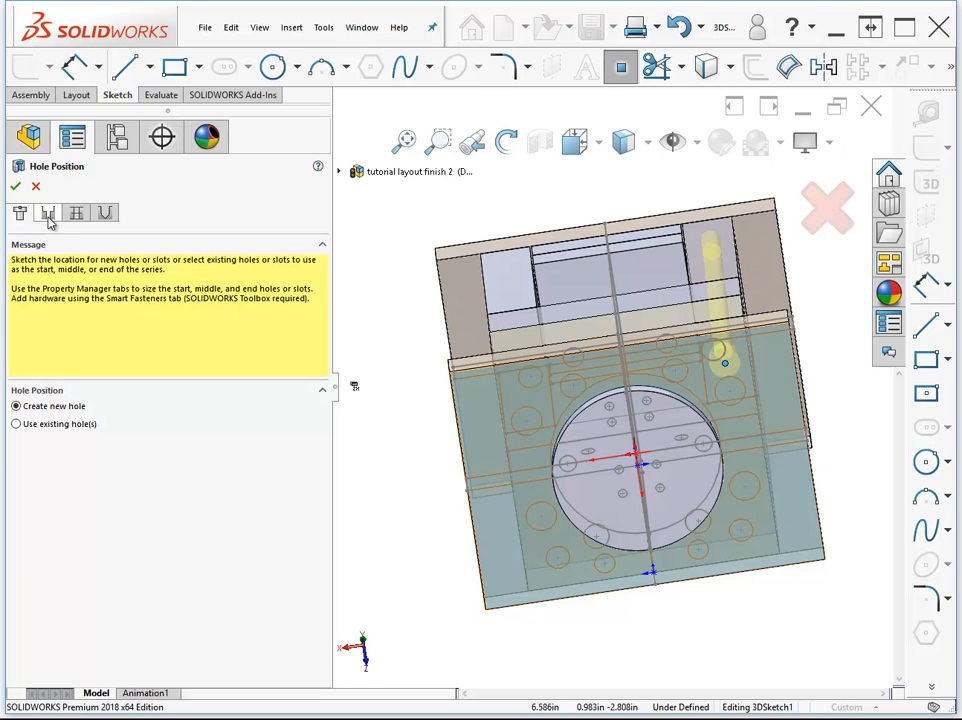
Step: Try the countersink slot and straight slot types for the first part's start hole and settle on counterbore
left_click(48, 214)
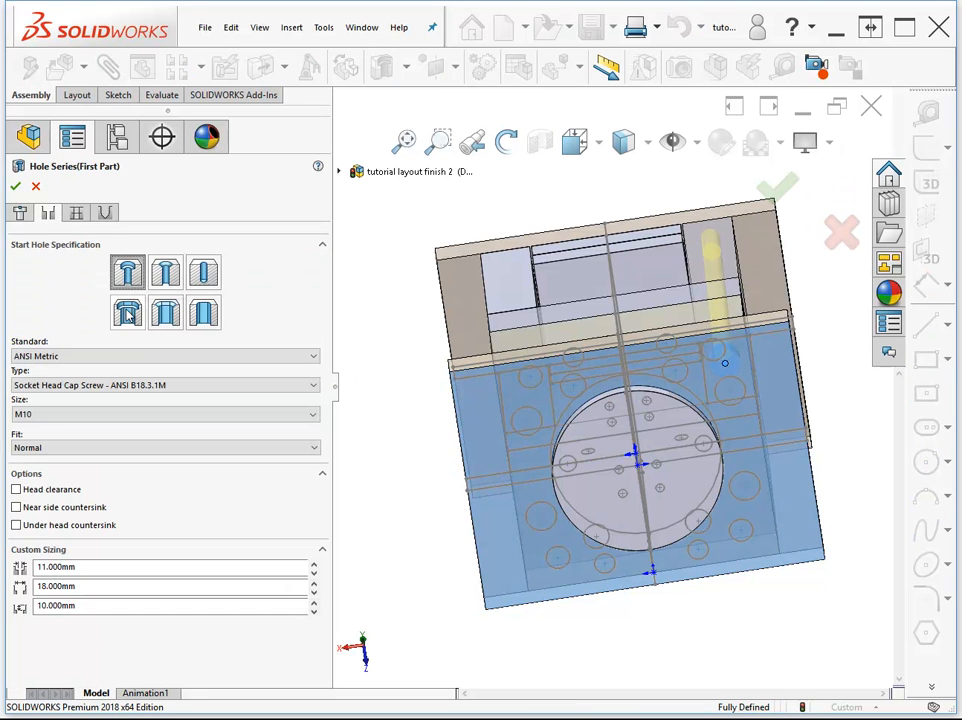
left_click(134, 277)
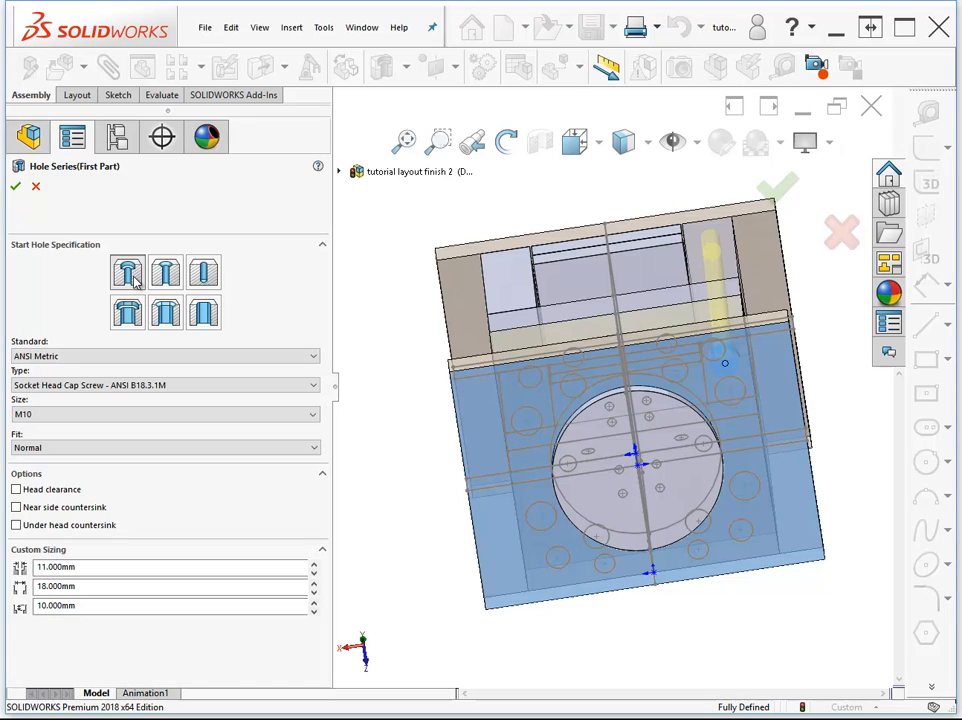
middle_click_drag(627, 405, 608, 398)
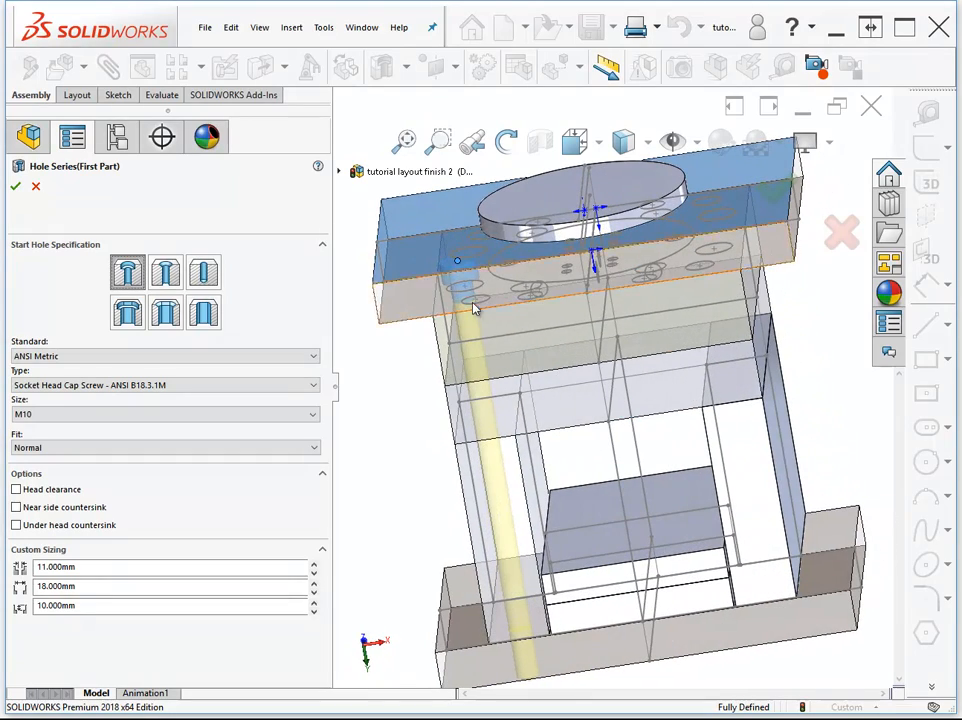
left_click(167, 313)
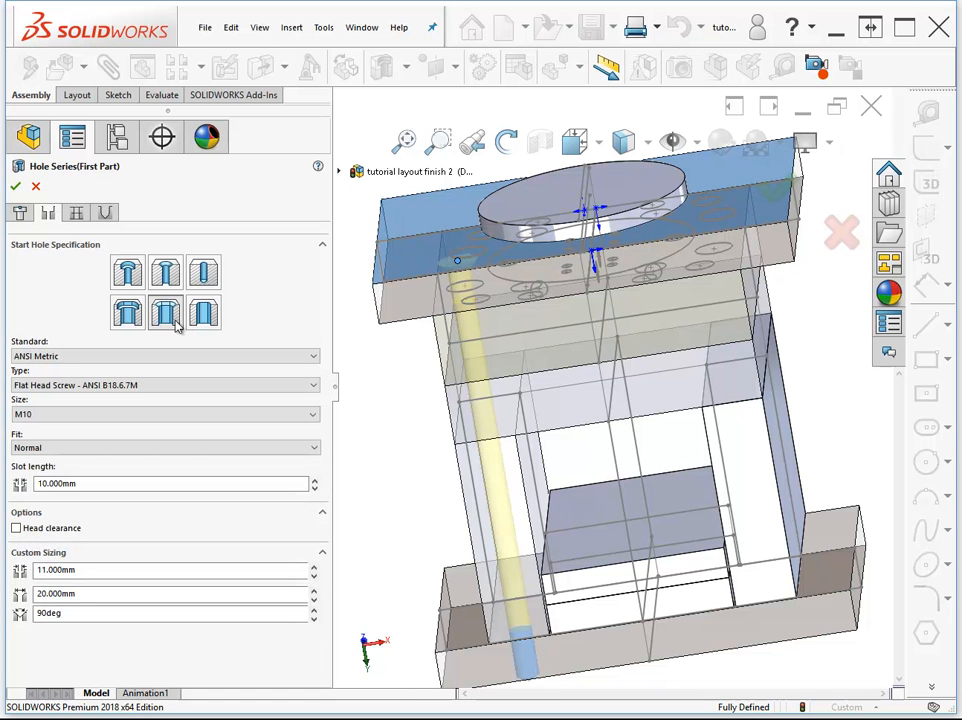
left_click(204, 316)
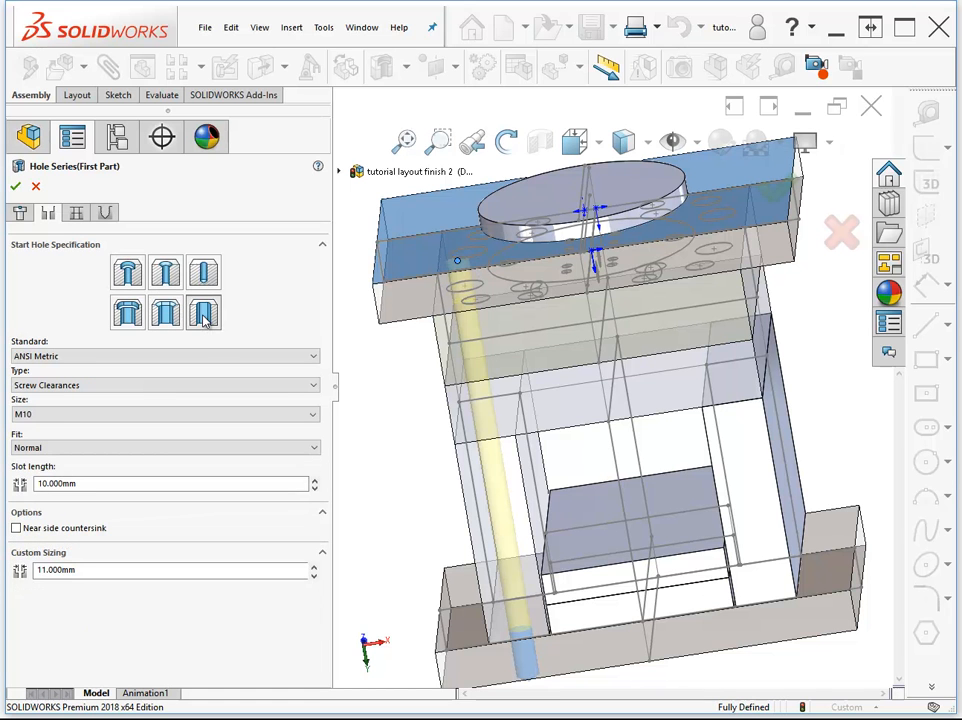
left_click(127, 272)
Step: Set the start hole to ANSI Metric, Hex Bolt - ANSI B18.2.3.5M with Normal fit, and enable head clearance
left_click(120, 356)
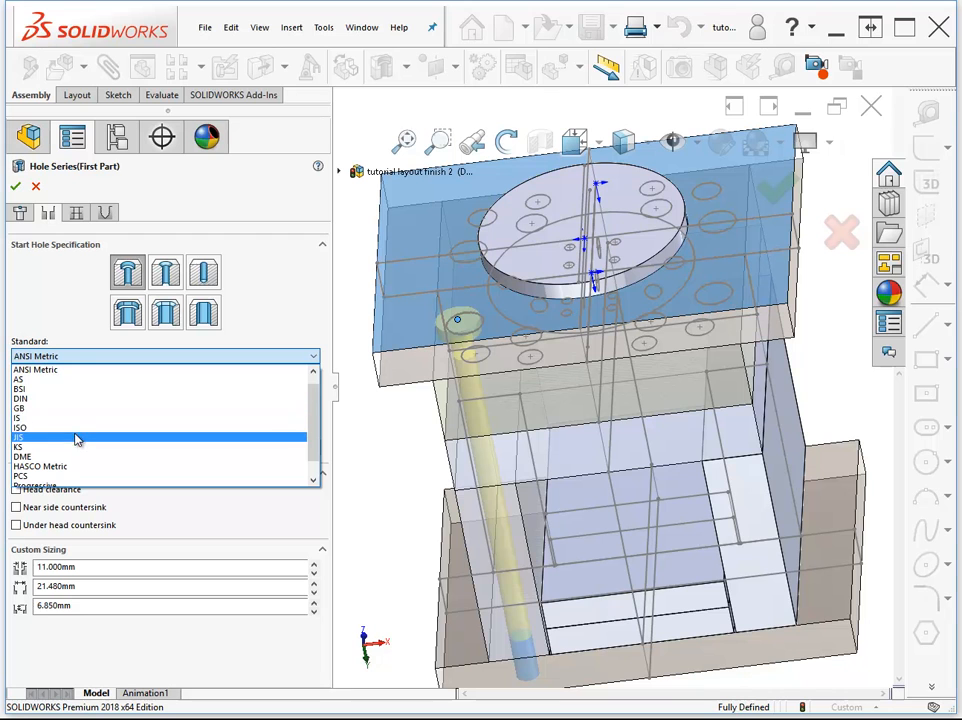
left_click(88, 370)
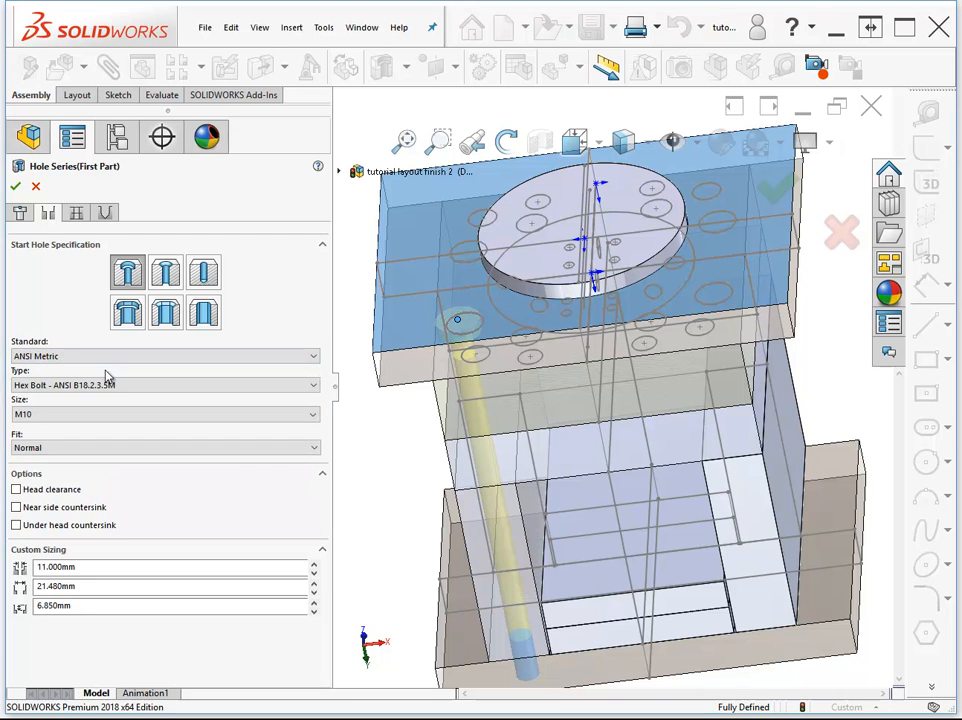
left_click(112, 386)
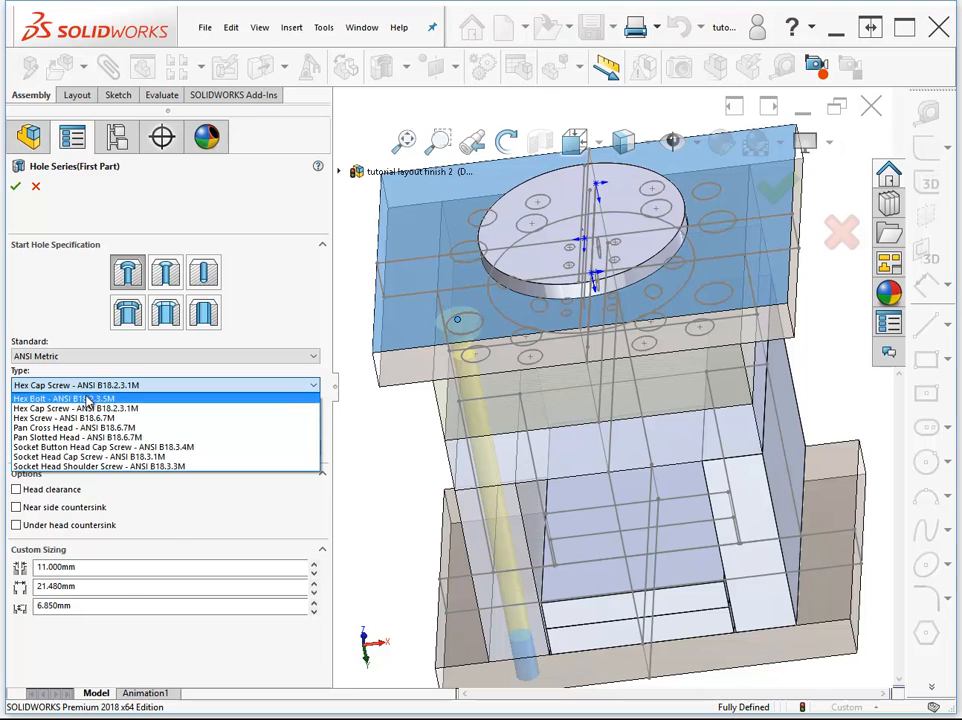
left_click(112, 398)
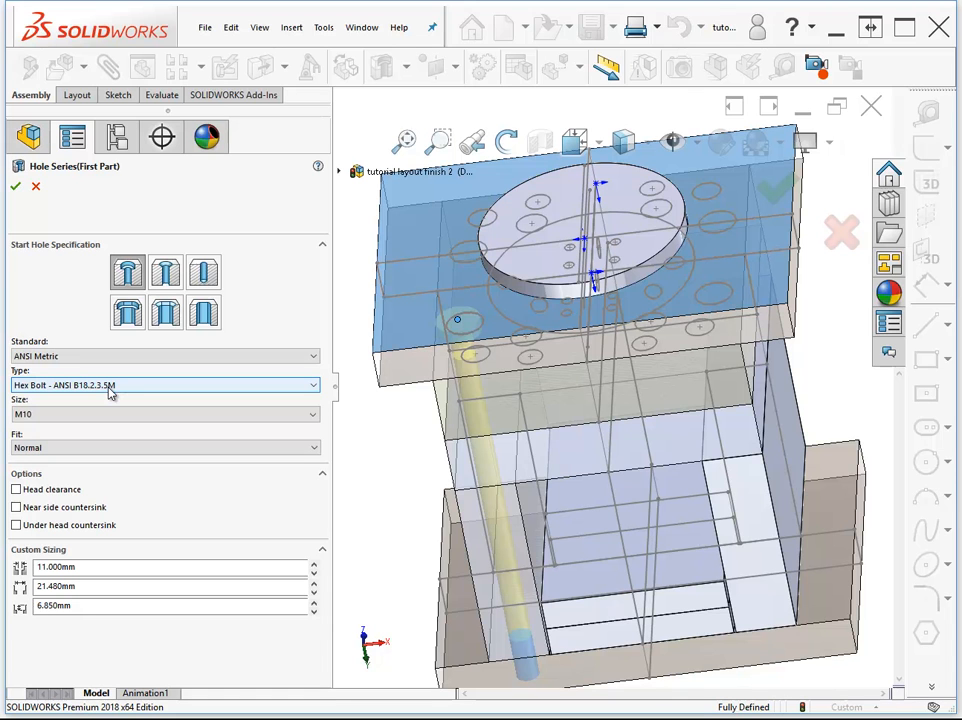
left_click(80, 448)
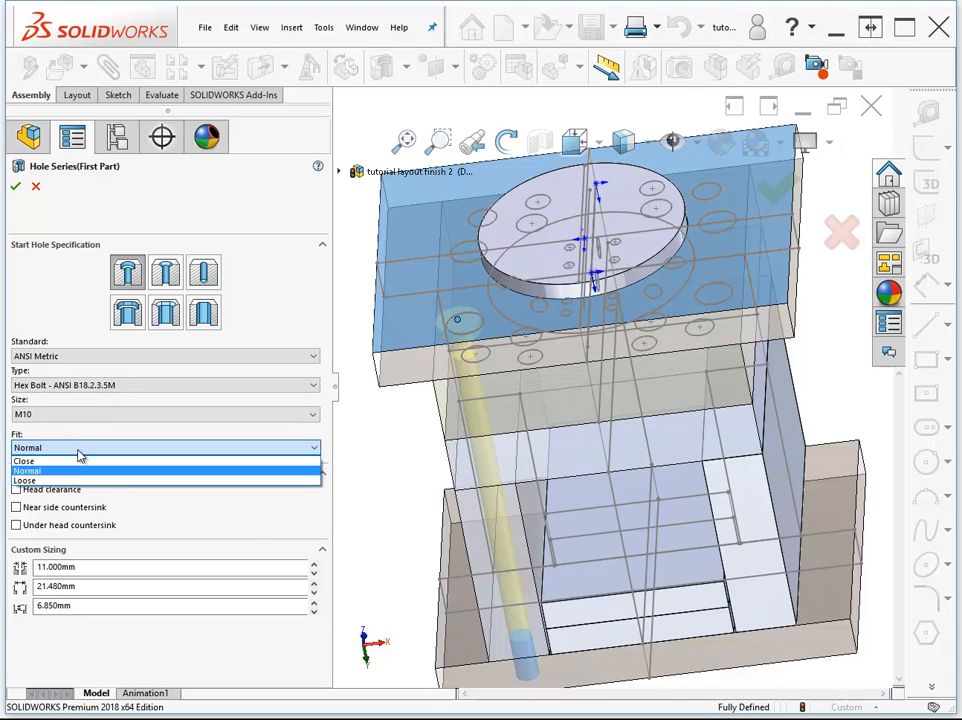
left_click(68, 471)
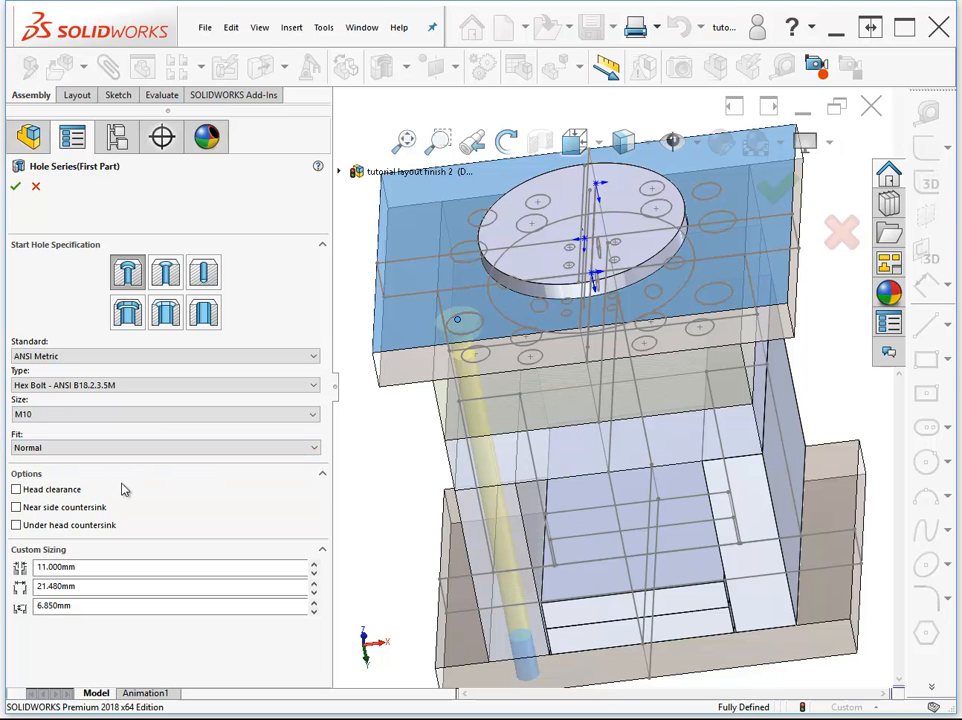
left_click(16, 490)
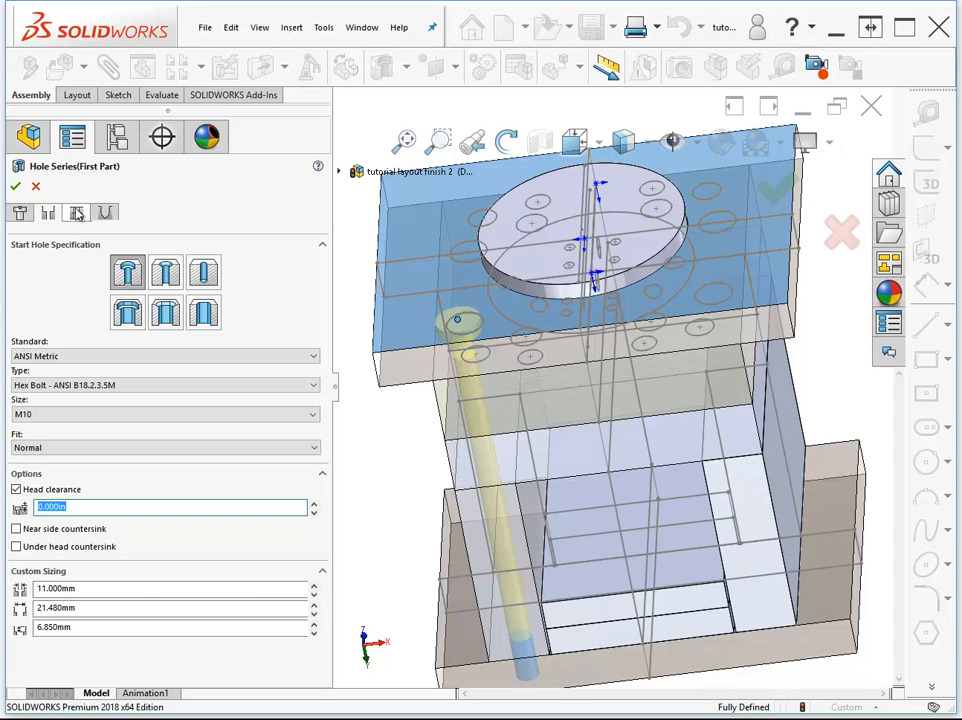
Step: Review the middle-part holes, set the last part to an M10x1.0 Bottoming Tapped Hole with auto sizing, and create the series
left_click(77, 213)
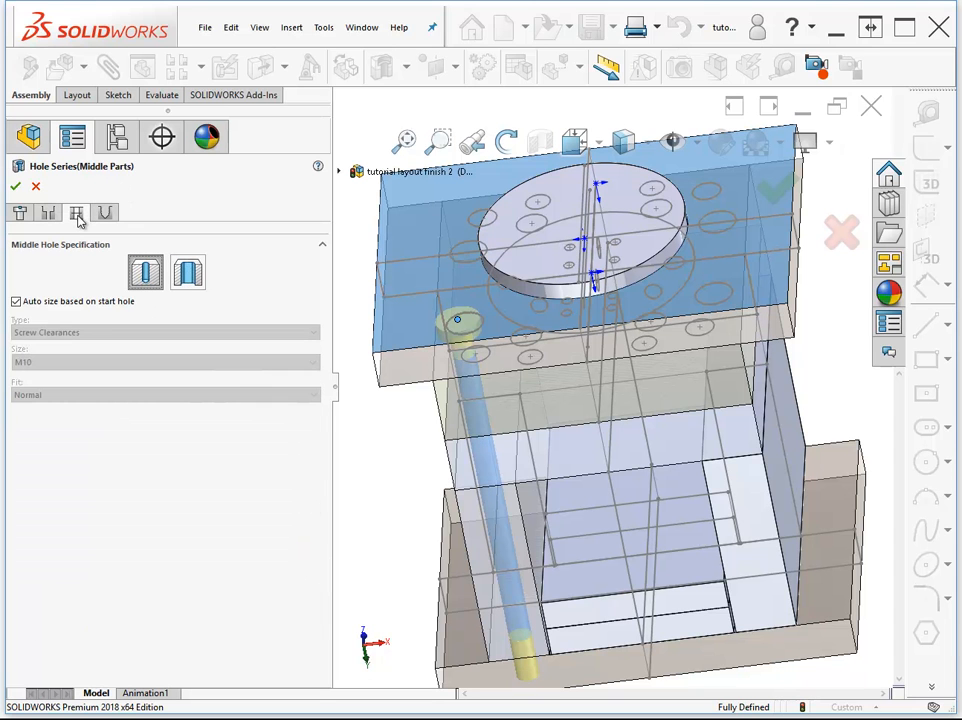
middle_click_drag(465, 445, 492, 295)
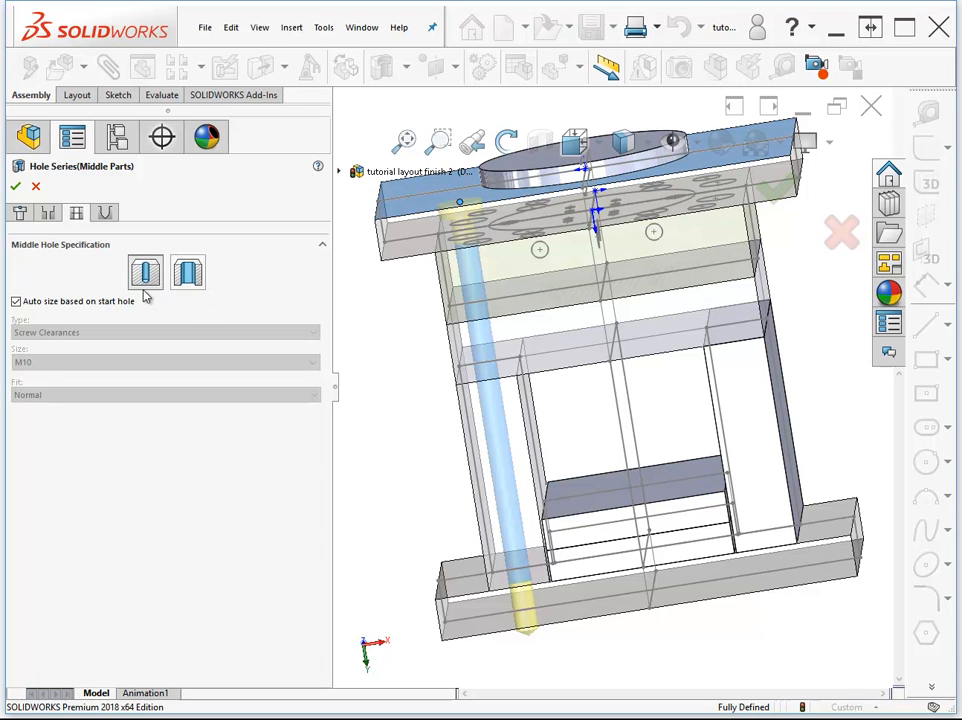
left_click(105, 218)
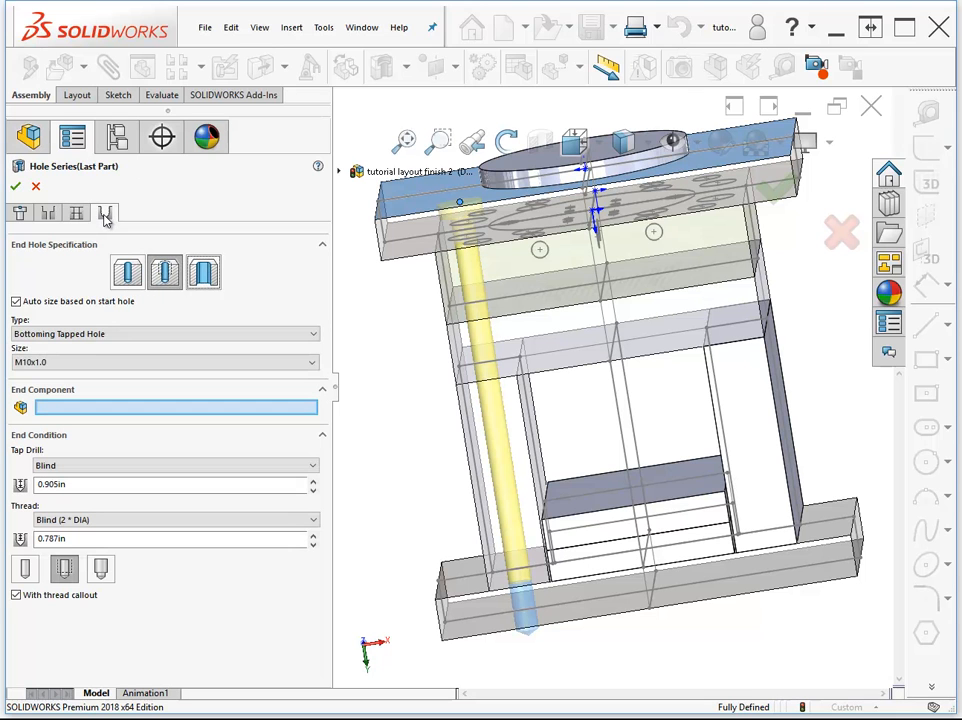
left_click(105, 336)
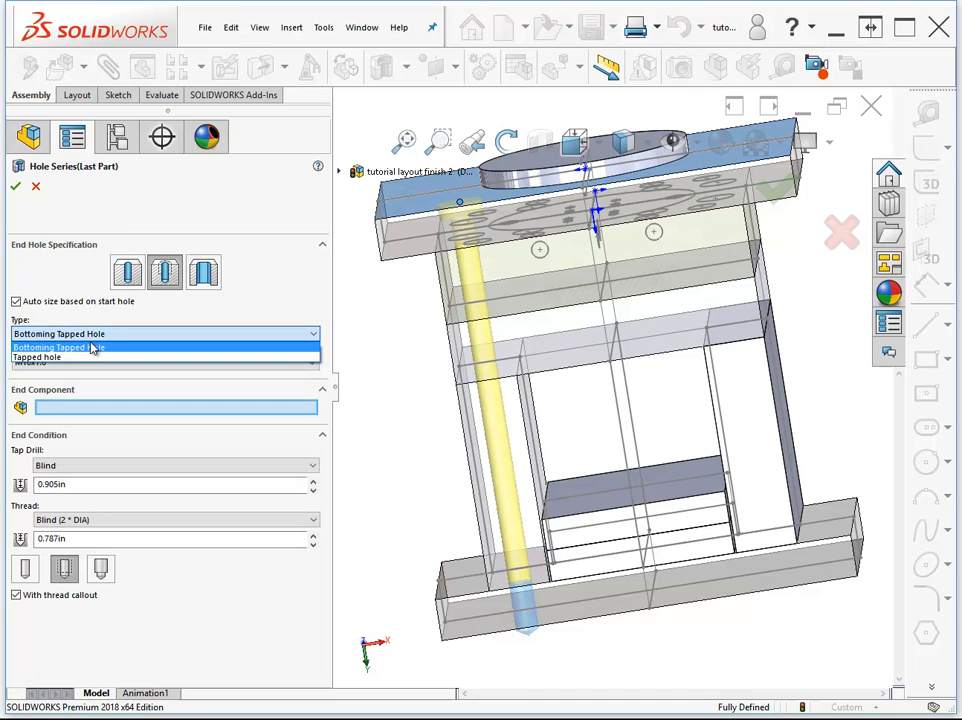
left_click(92, 347)
left_click(87, 363)
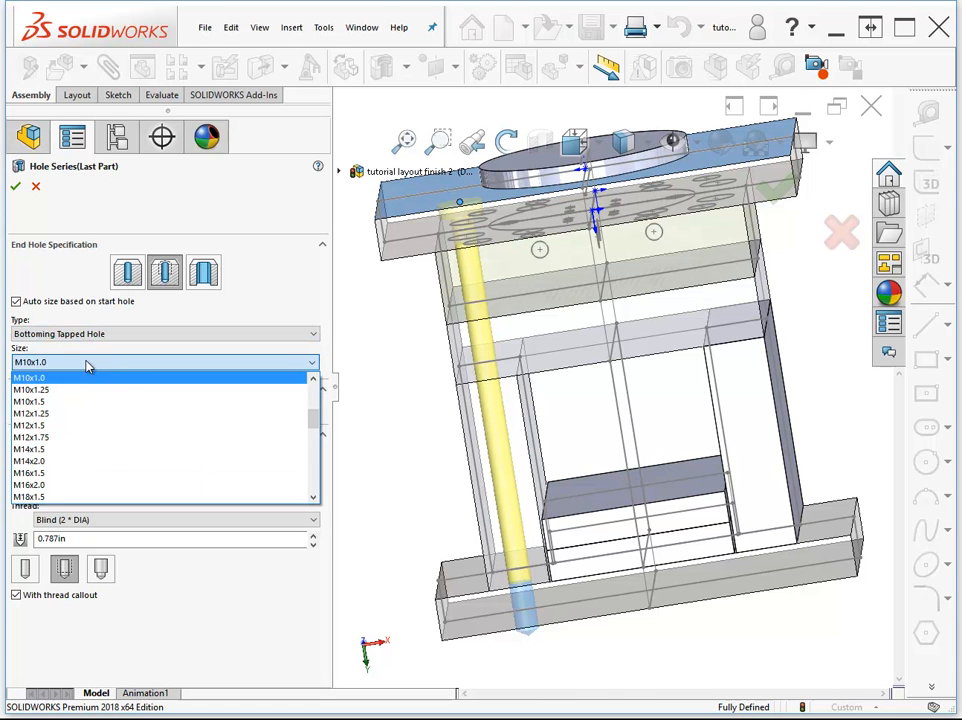
left_click(32, 280)
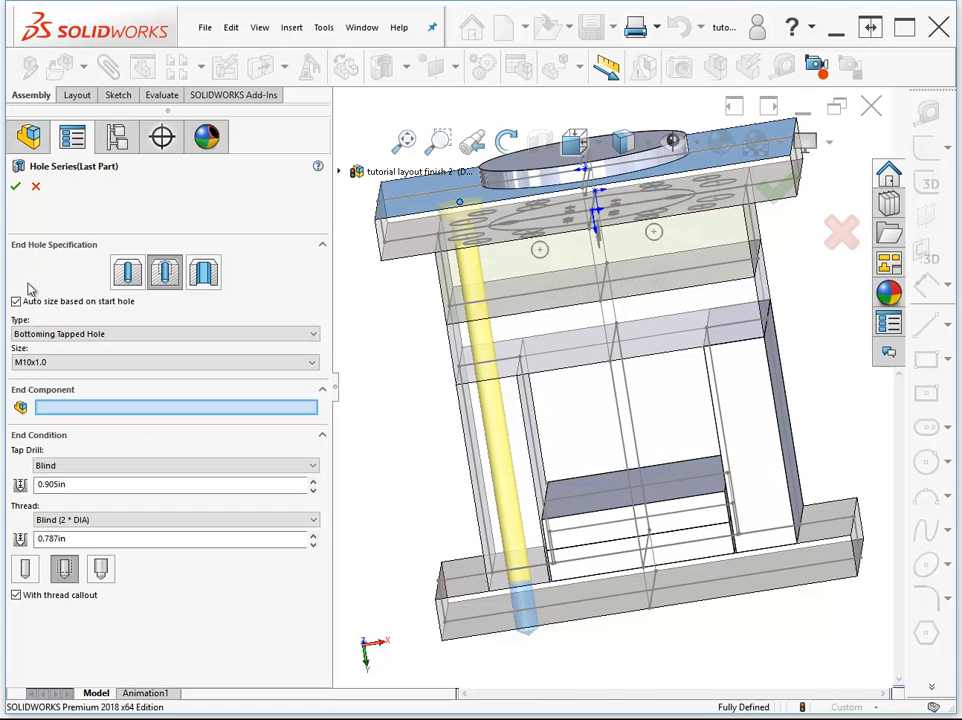
left_click(15, 186)
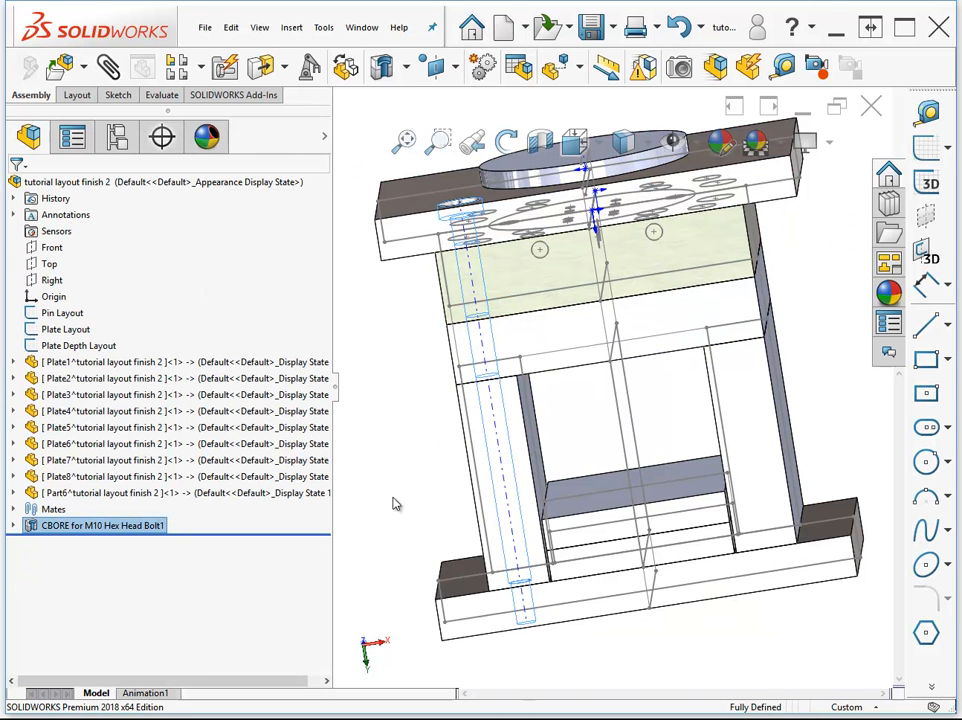
Step: Open the top plate (Plate2) in its own window and inspect the counterbore feature inside the part
mouse_move(115, 530)
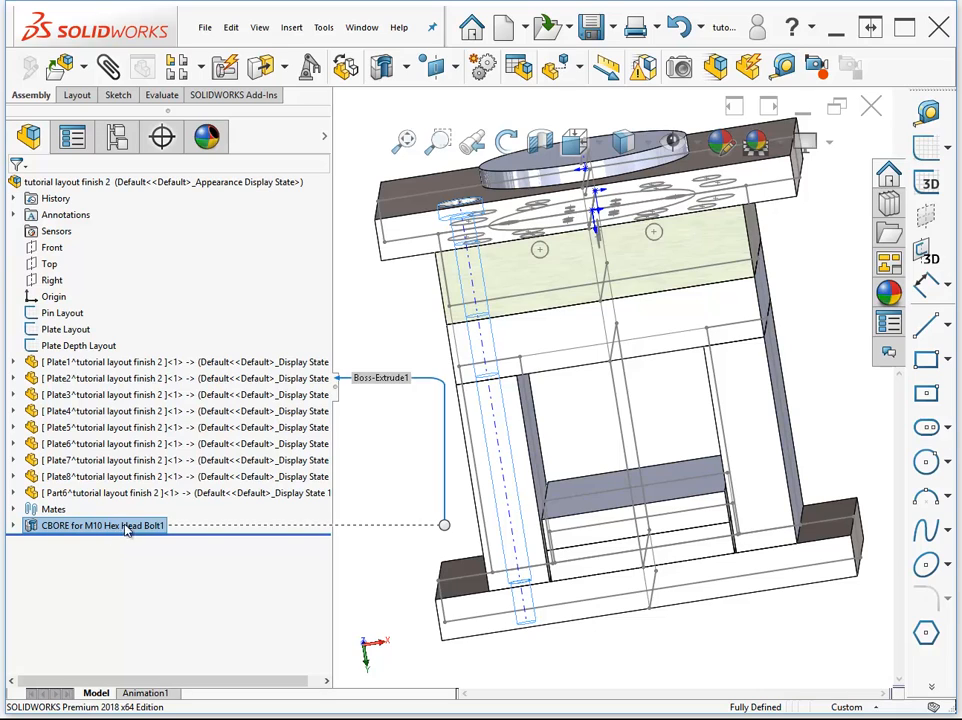
mouse_move(419, 530)
middle_mouse_down()
mouse_move(467, 509)
mouse_move(494, 468)
middle_mouse_up()
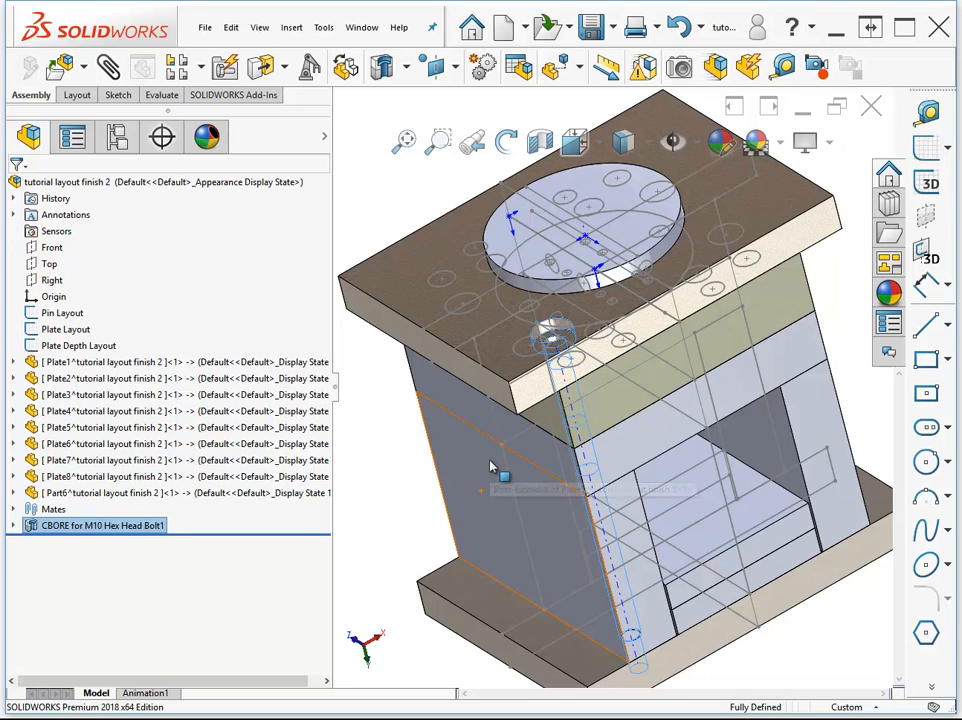
left_click(410, 262)
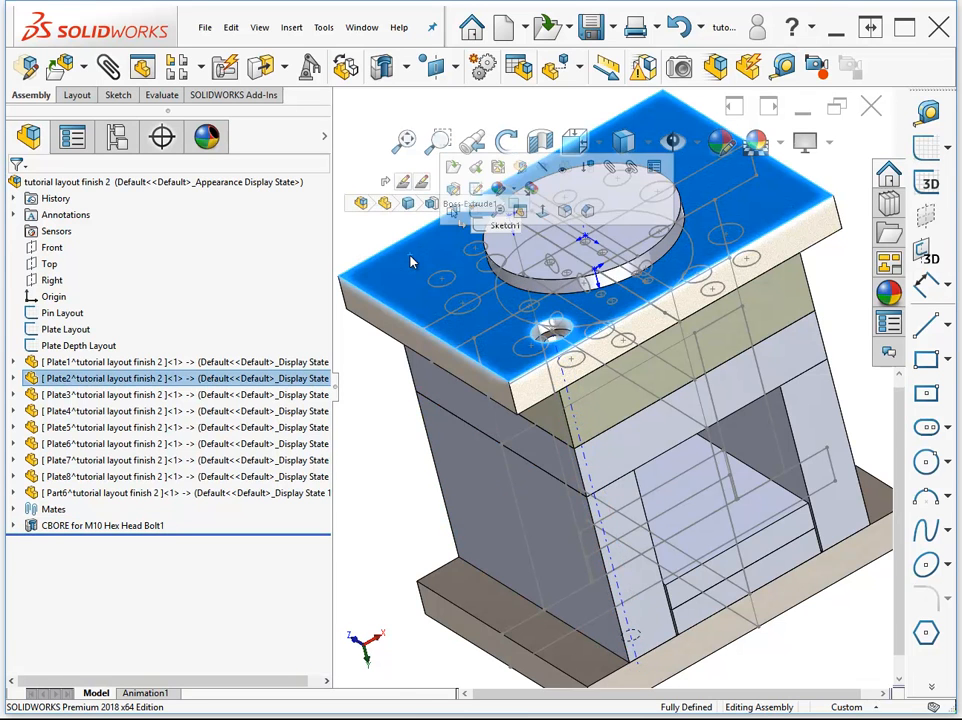
right_click(410, 262)
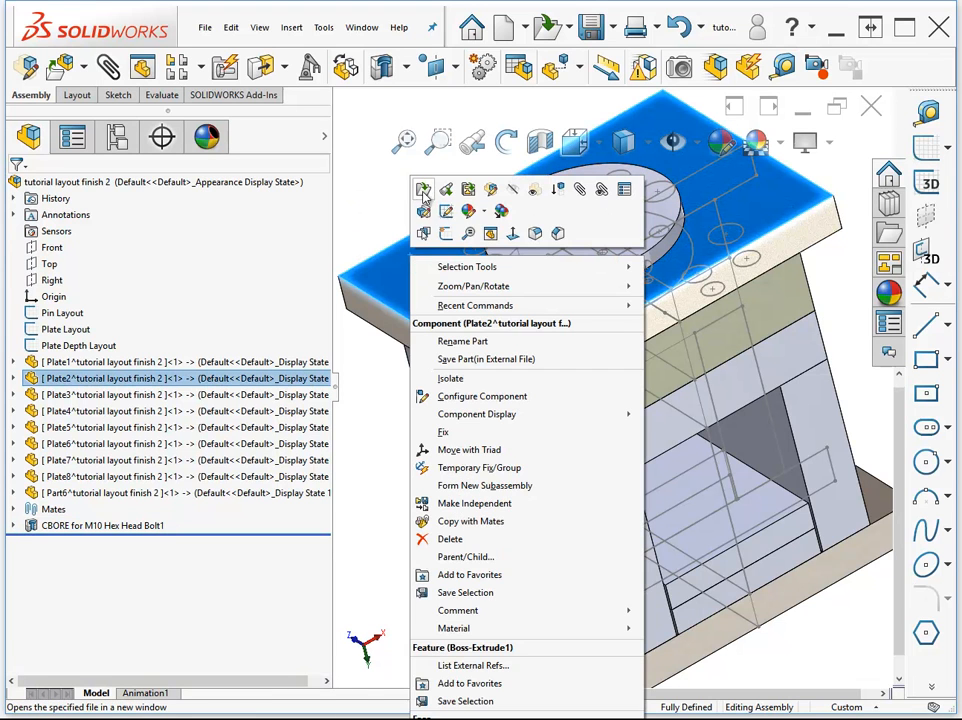
left_click(423, 197)
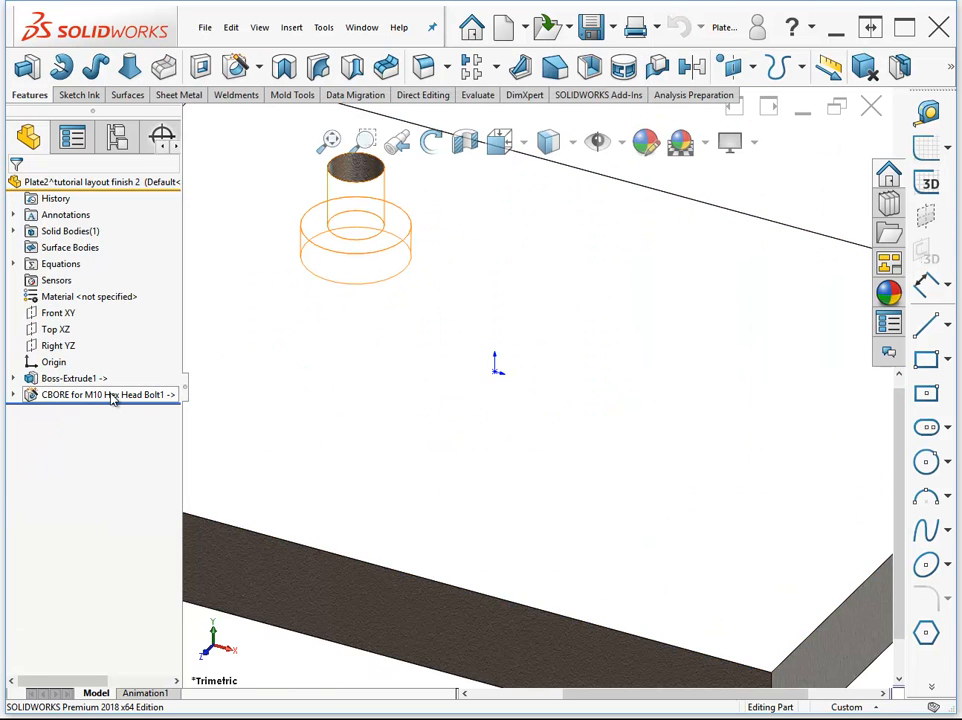
left_click(113, 398)
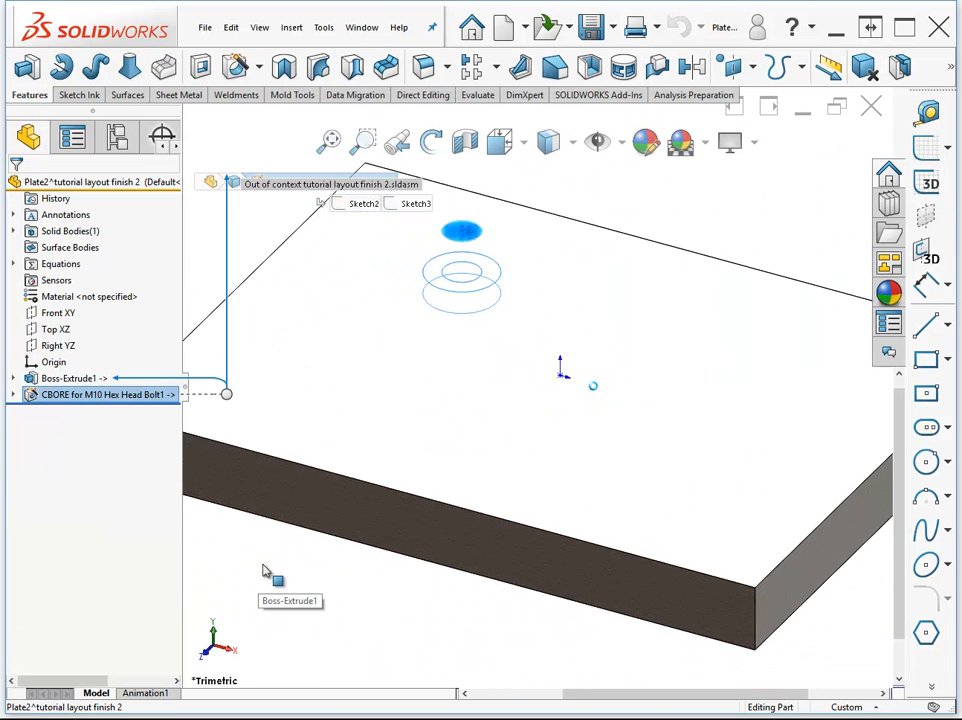
middle_click_drag(263, 559, 268, 543)
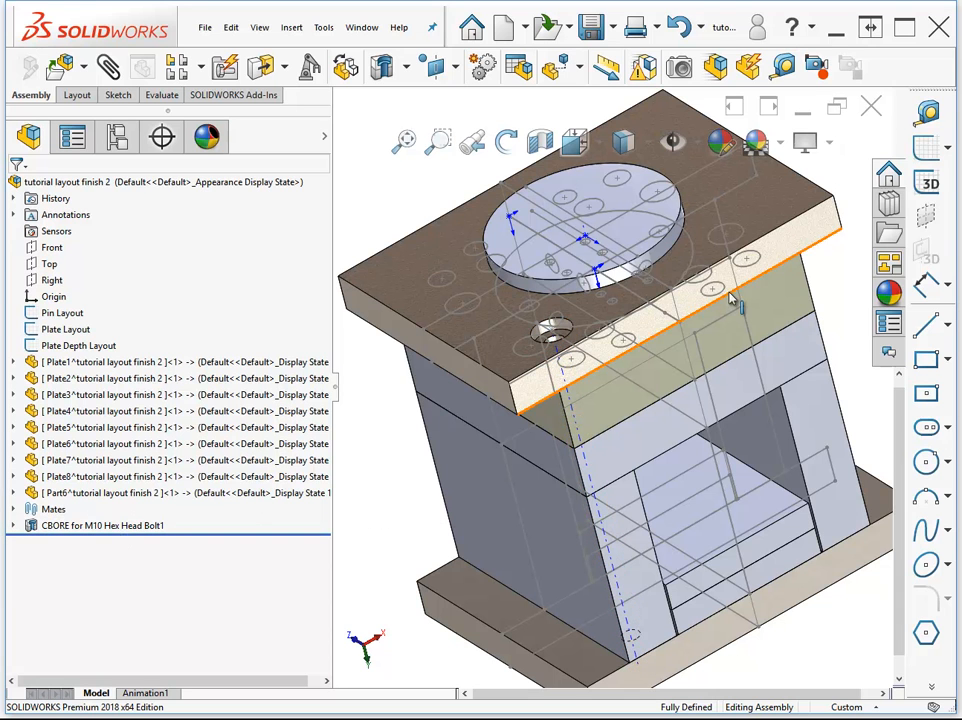
Step: Examine the counterbore hole series in the assembly, both its entry in the feature tree and its path through the stacked plates
scroll(683, 337, "down", 4)
middle_click_drag(664, 330, 600, 311)
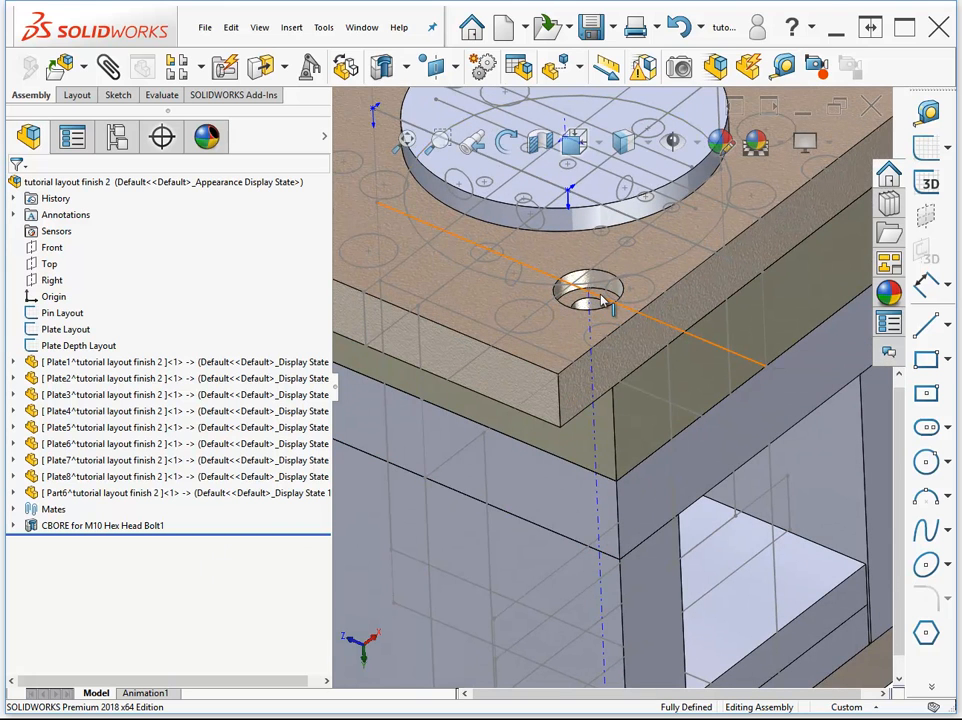
left_click(90, 525)
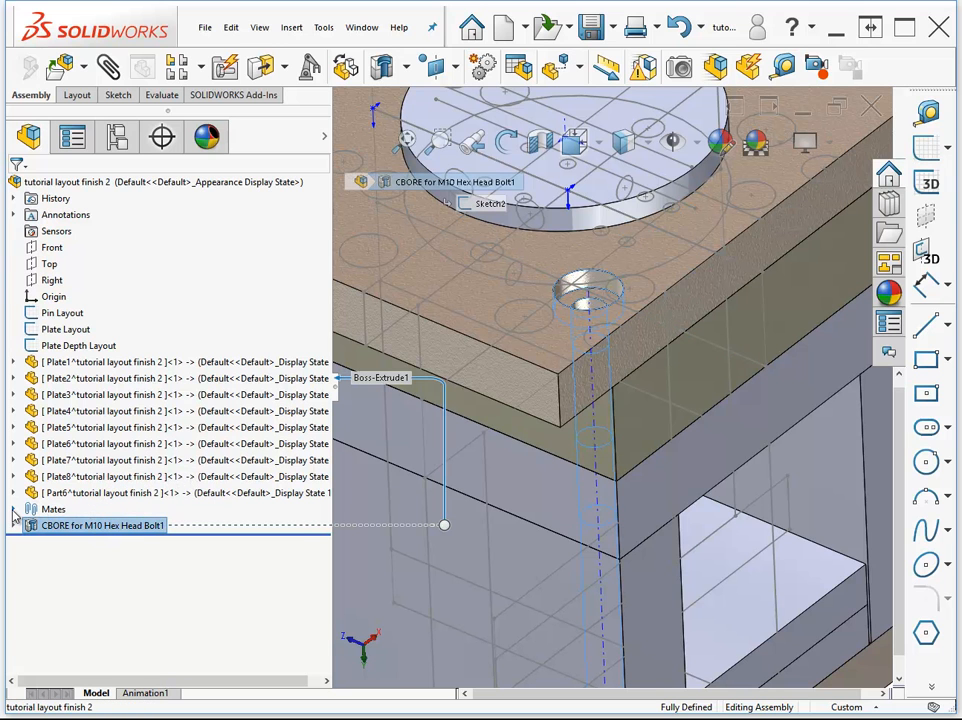
left_click(13, 510)
left_click(13, 510)
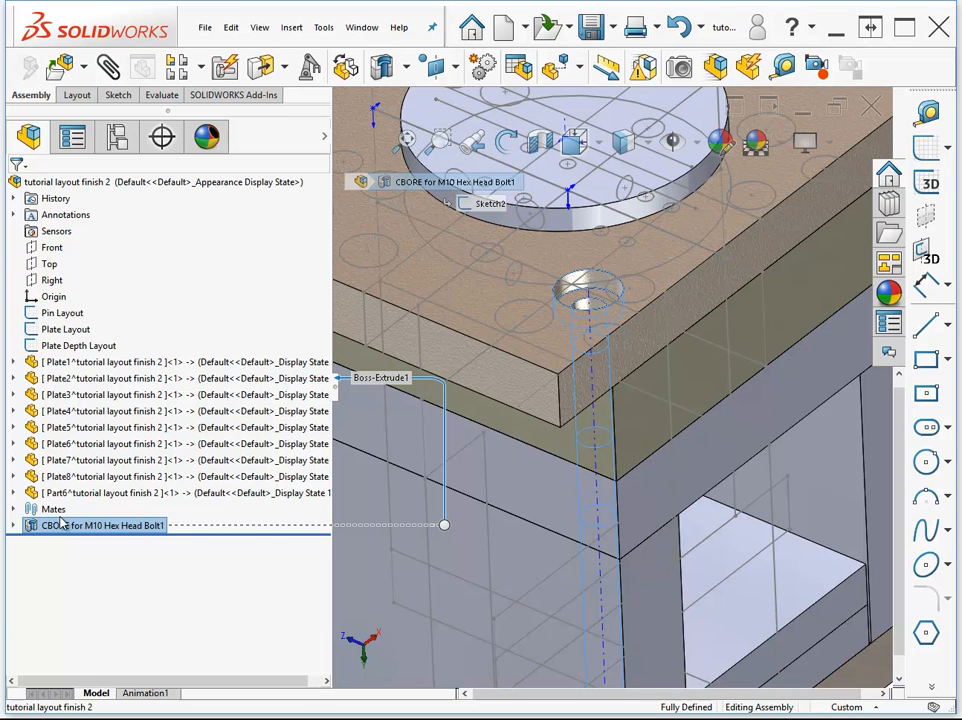
mouse_move(72, 350)
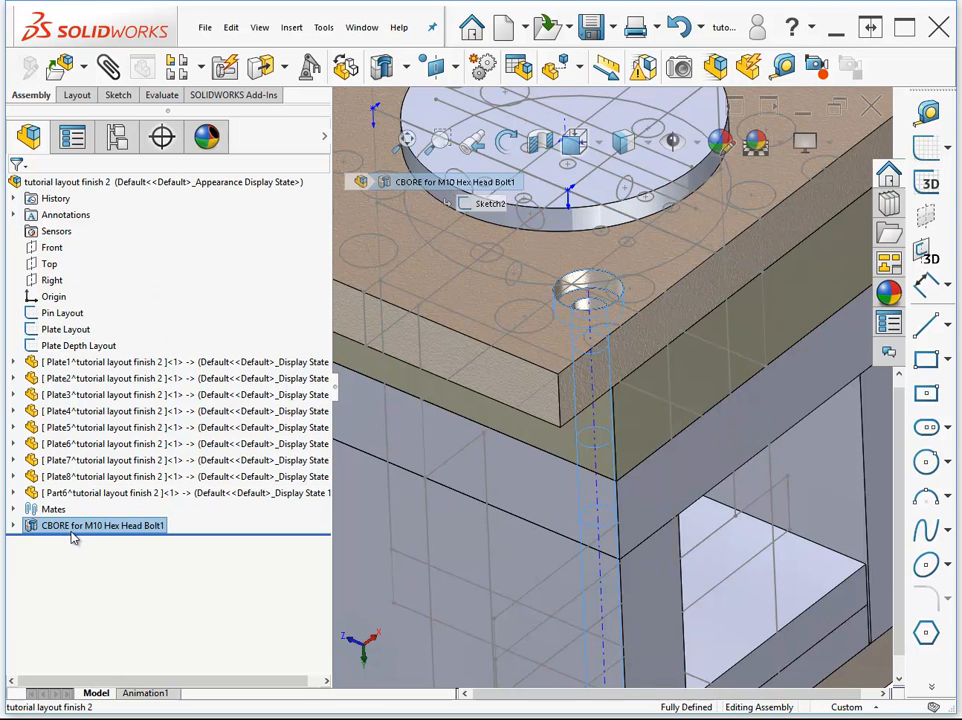
mouse_move(74, 533)
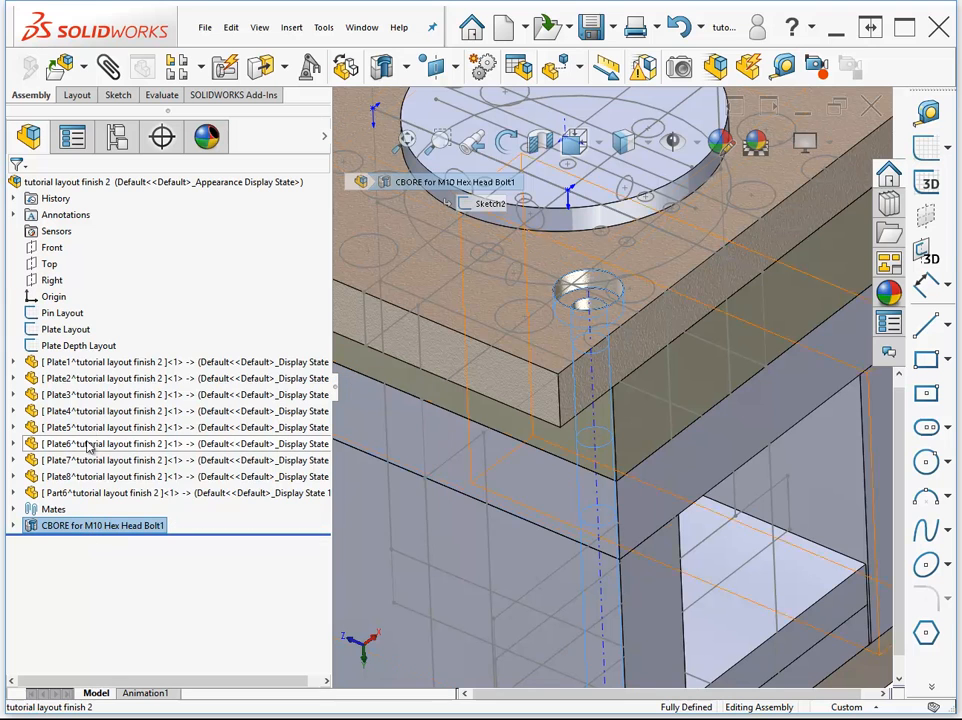
mouse_move(68, 325)
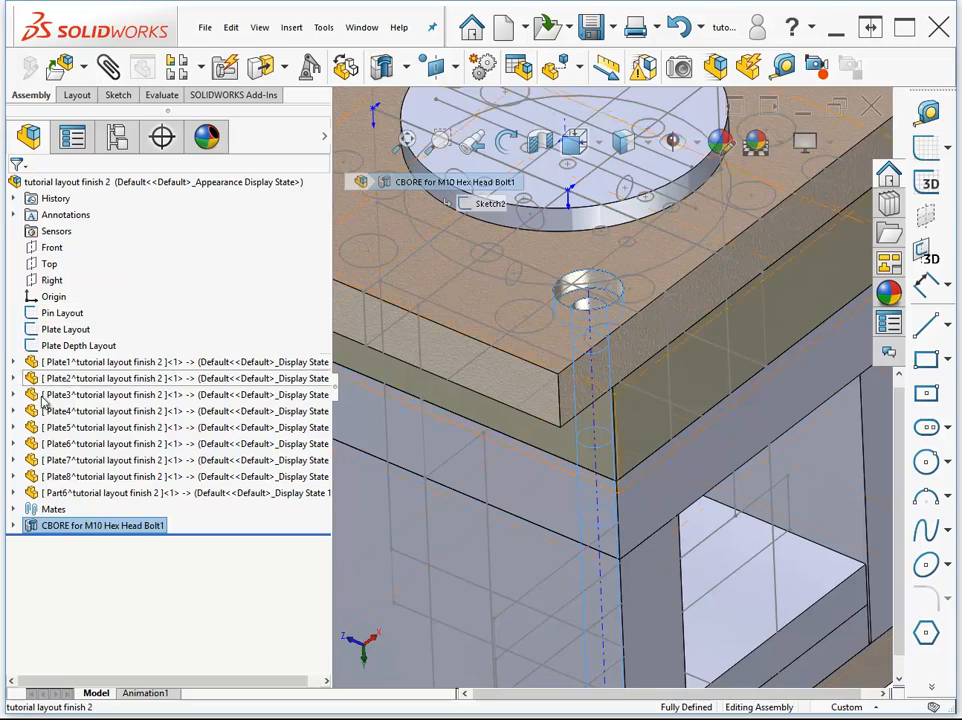
scroll(373, 449, "up", 5)
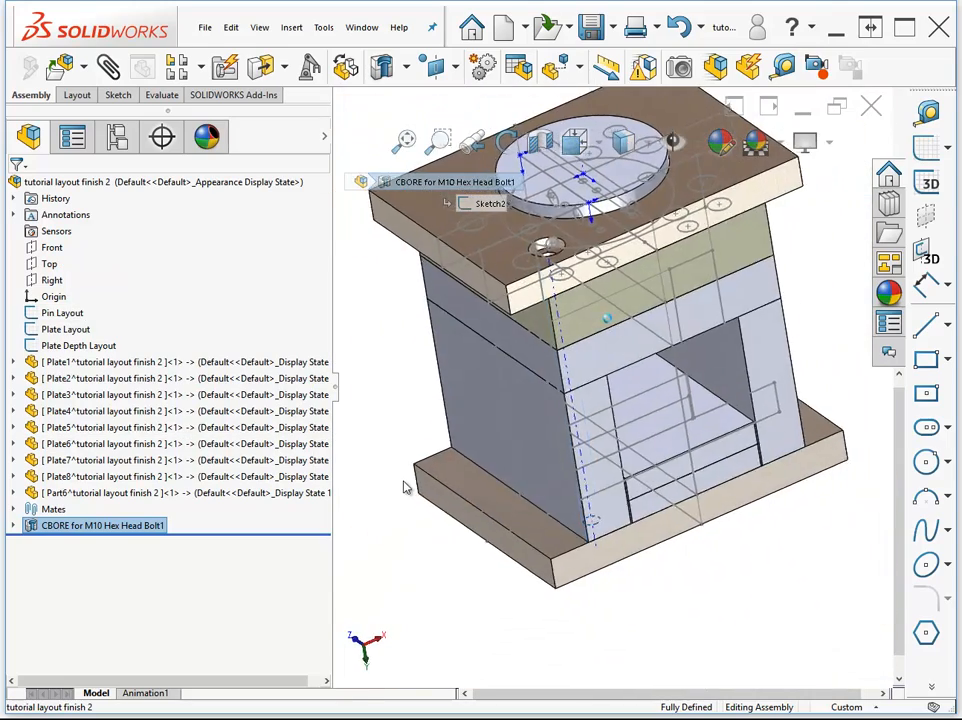
middle_click_drag(403, 481, 404, 477)
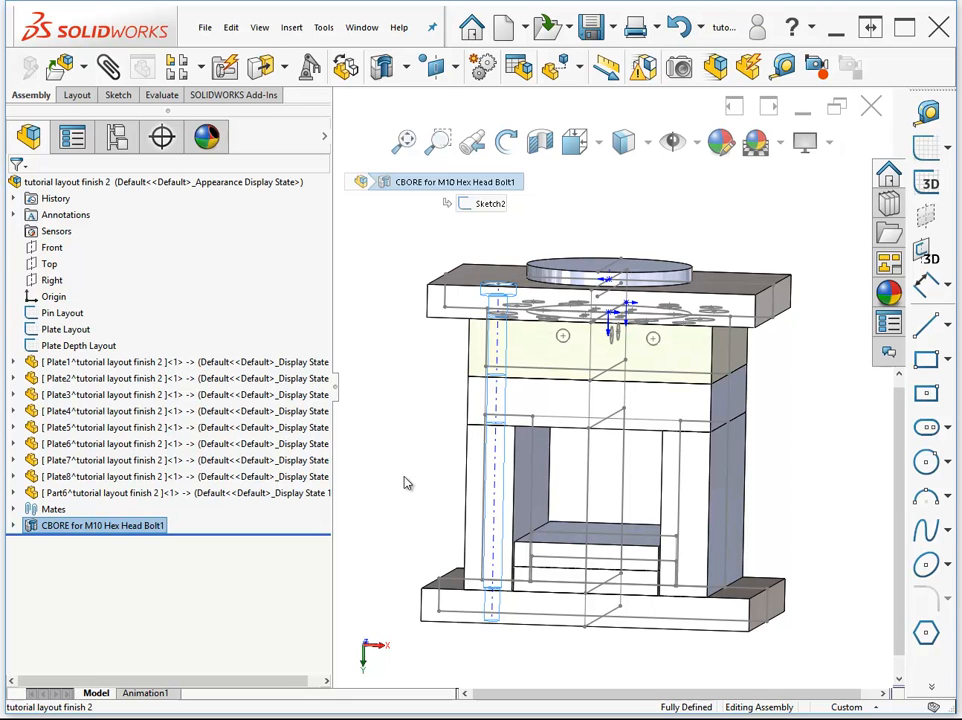